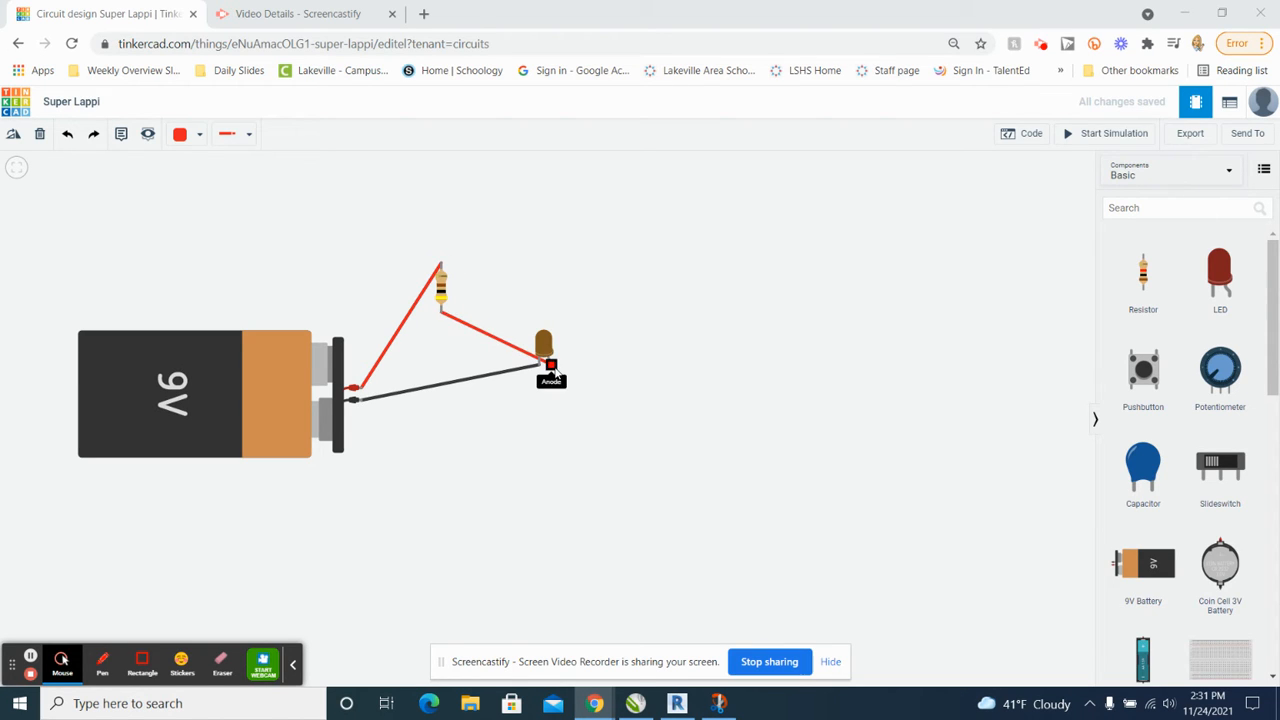
Step: Add a small breadboard to the workspace beside the existing battery, resistor and LED circuit
drag(1229, 660, 827, 366)
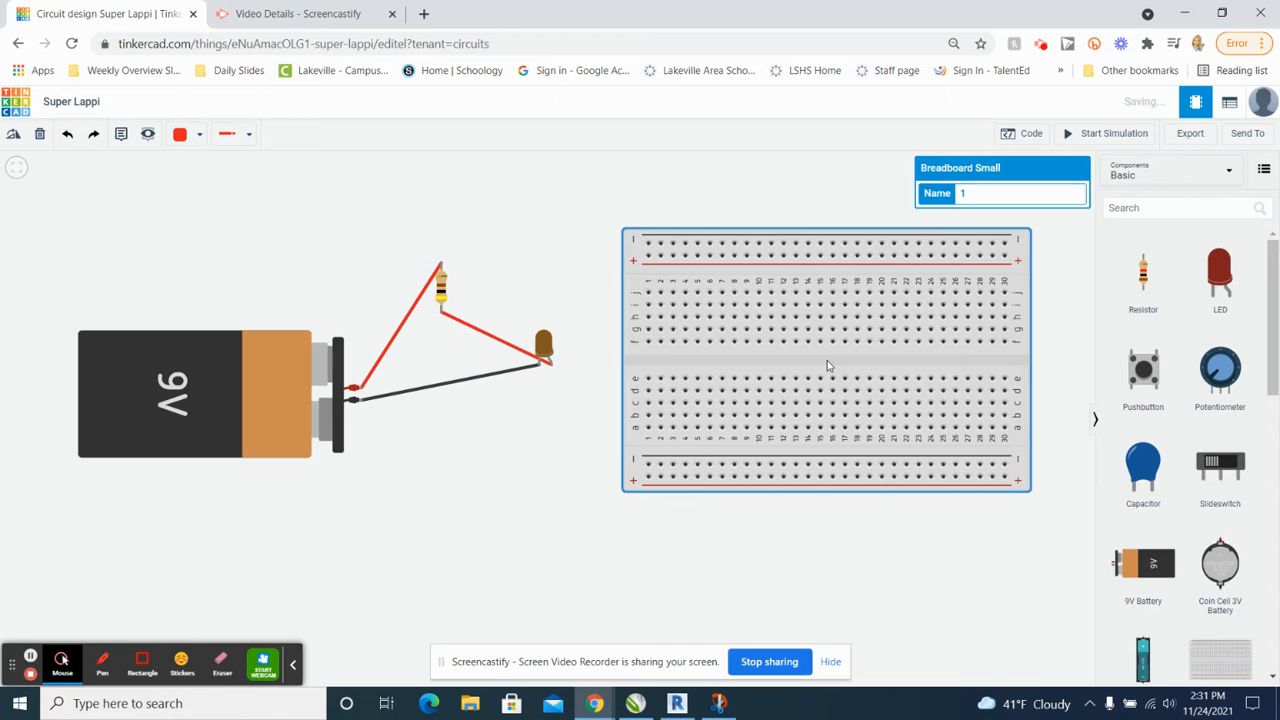
drag(812, 365, 798, 385)
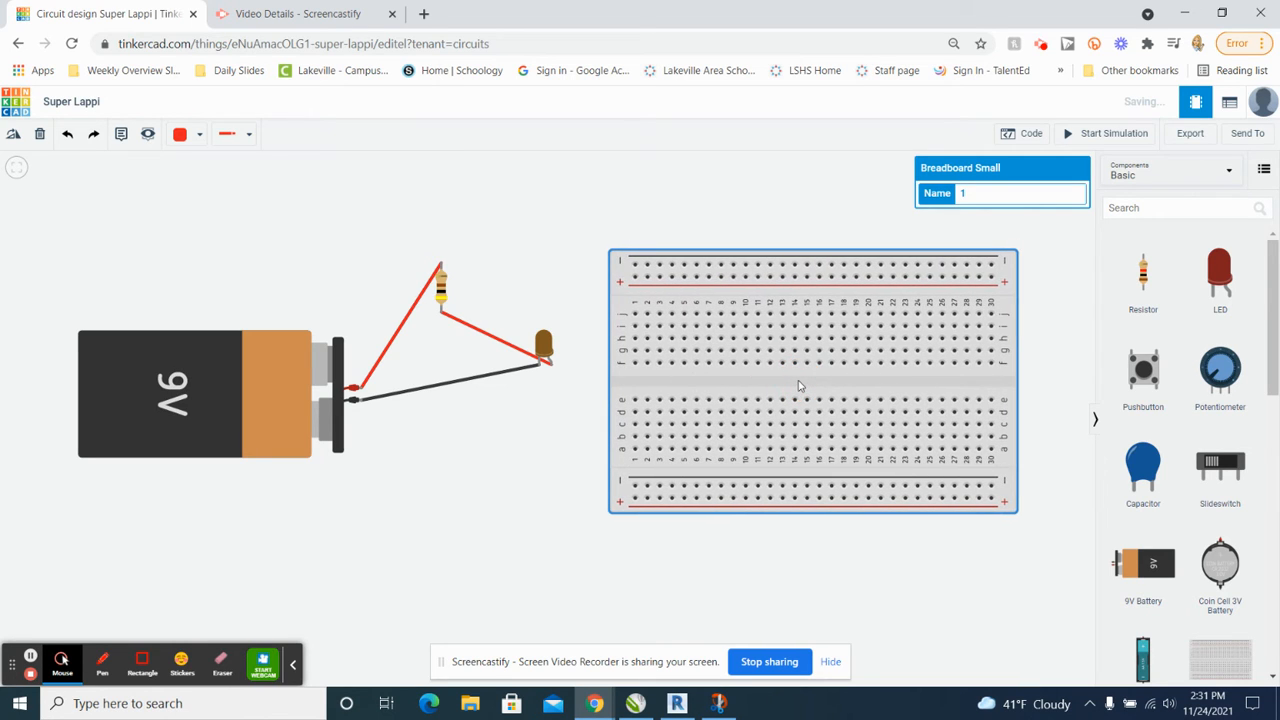
Step: Delete the three wires connecting the battery, resistor and LED
click(526, 349)
key(Delete)
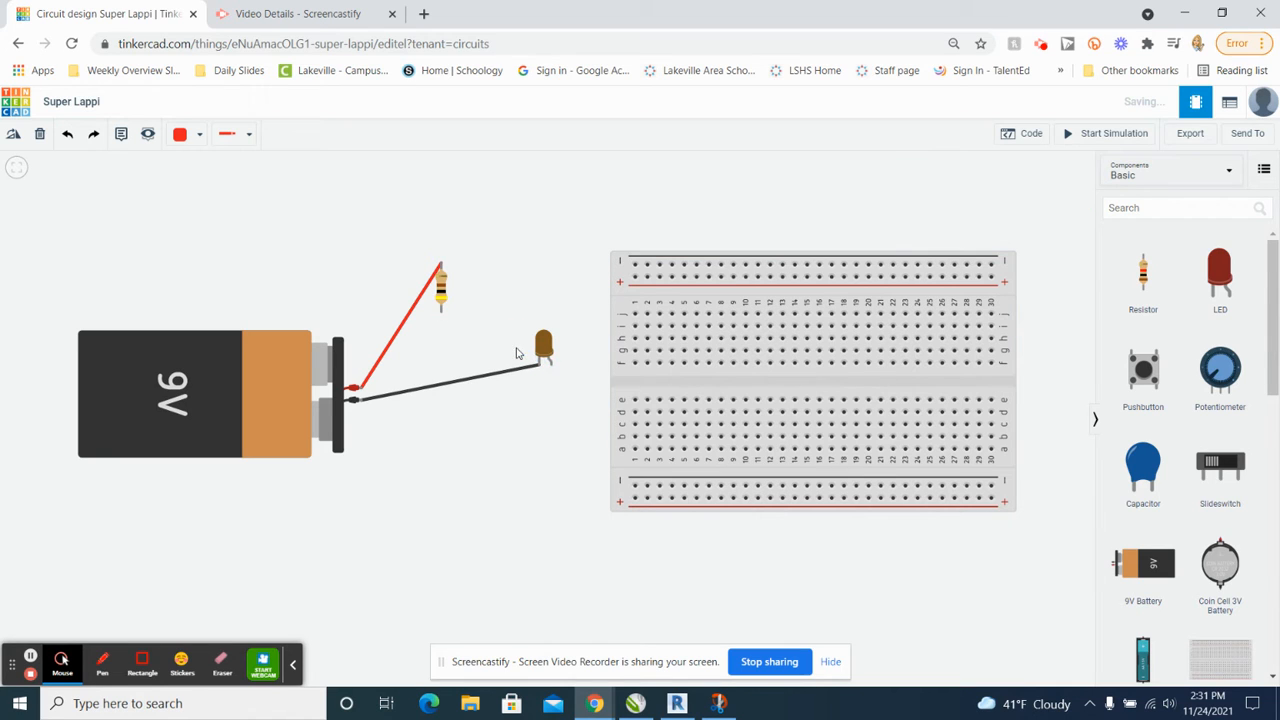
click(401, 321)
click(404, 328)
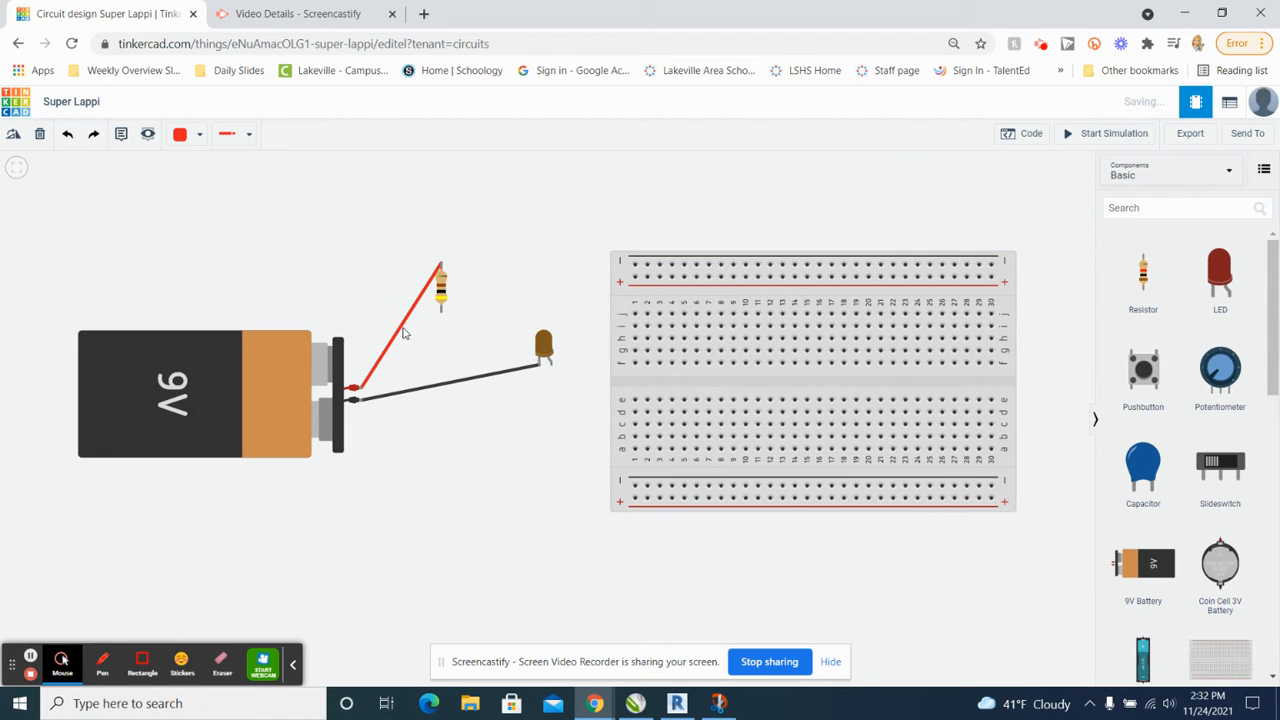
click(398, 328)
click(399, 333)
key(Delete)
click(431, 391)
click(432, 393)
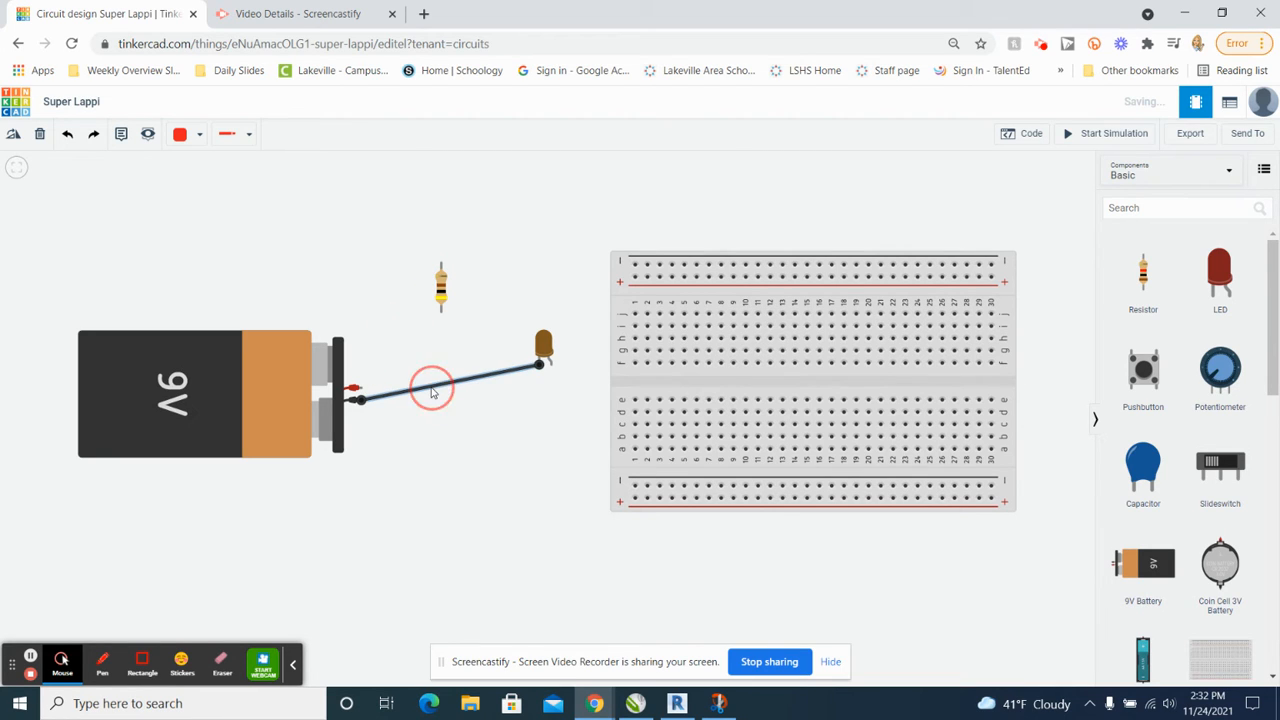
key(Delete)
Step: Move the resistor and LED up out of the way and bring the breadboard closer to the battery
drag(440, 300, 318, 236)
drag(538, 345, 385, 208)
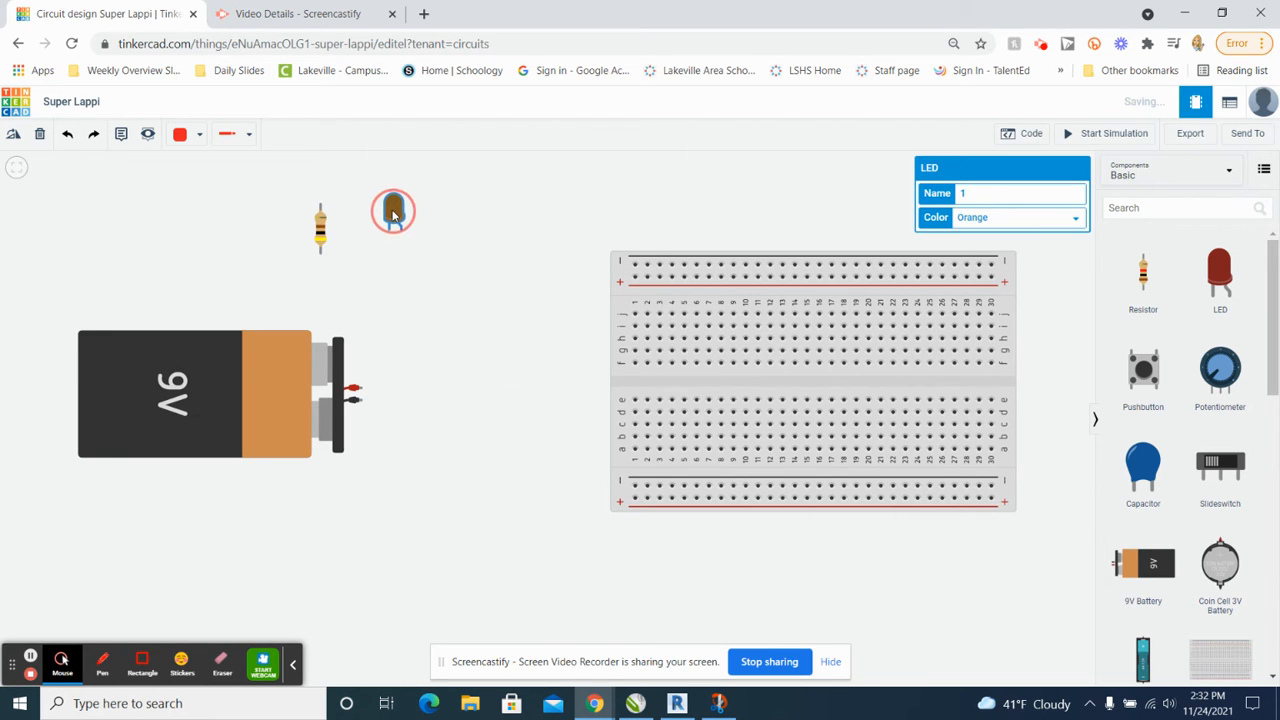
drag(668, 296, 512, 313)
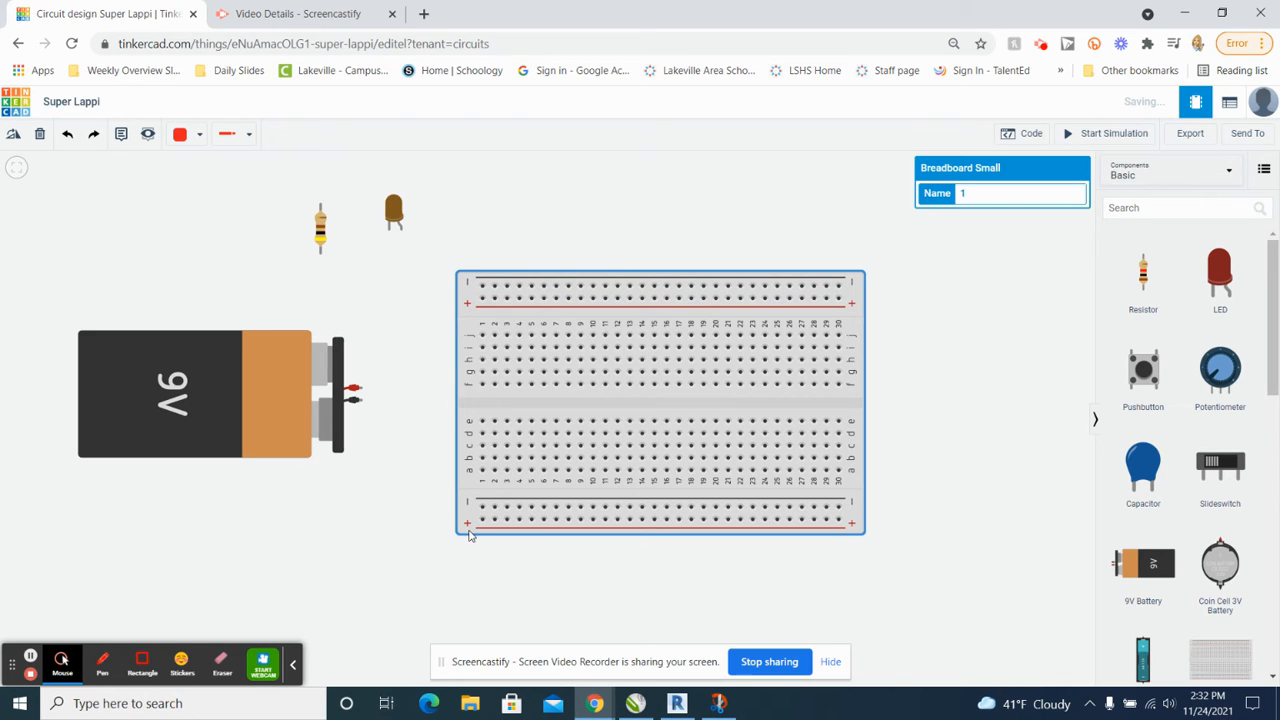
Step: Wire the battery's negative terminal to the first hole of the breadboard's lower negative rail and color the wire black
click(362, 403)
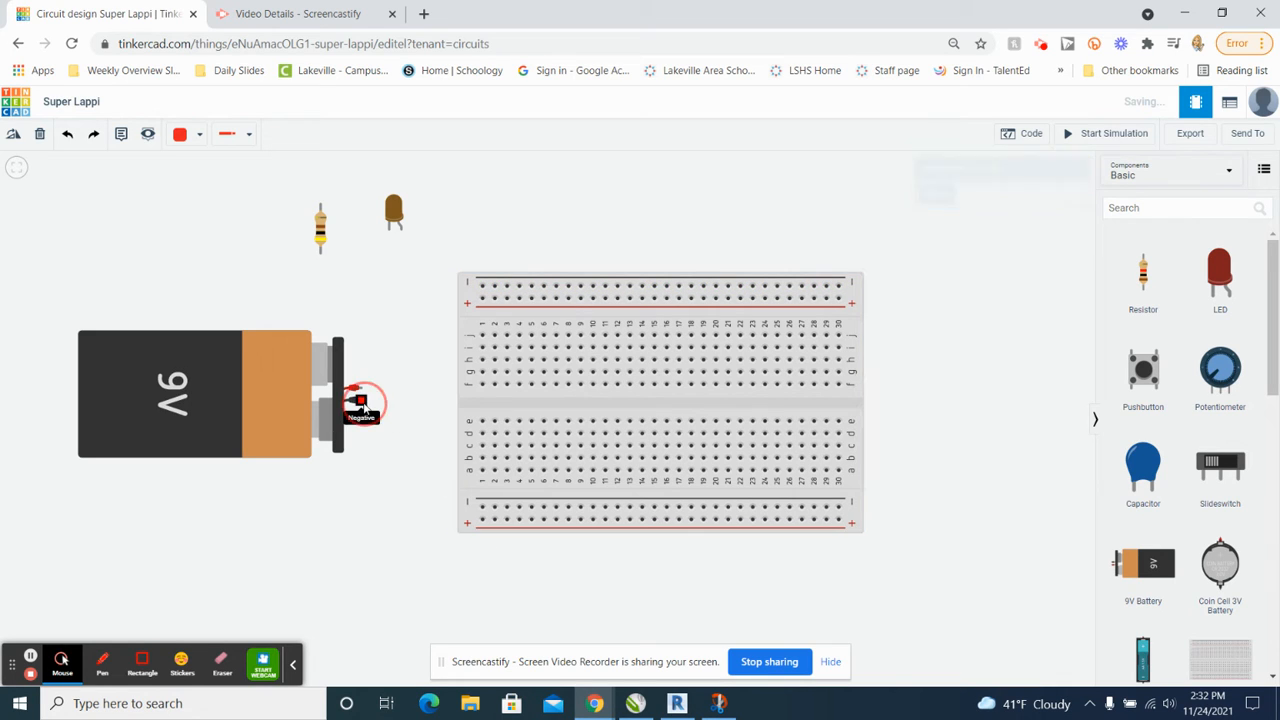
click(481, 508)
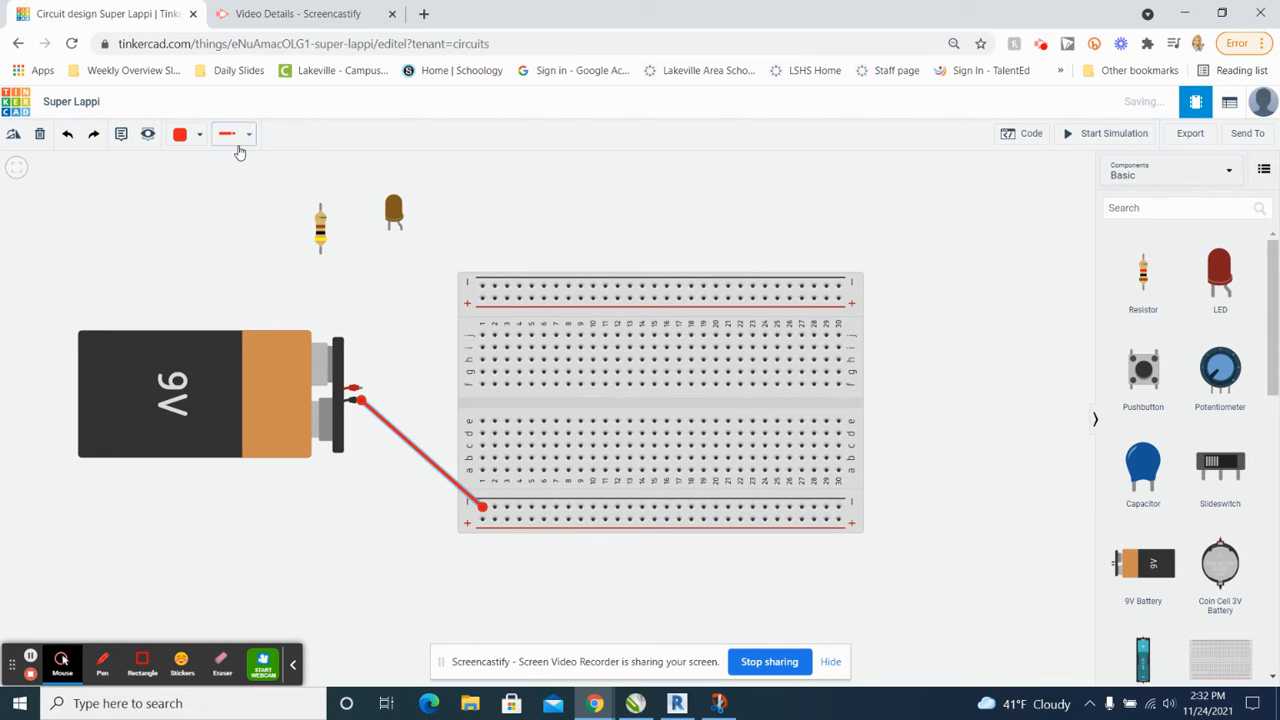
click(195, 138)
click(200, 176)
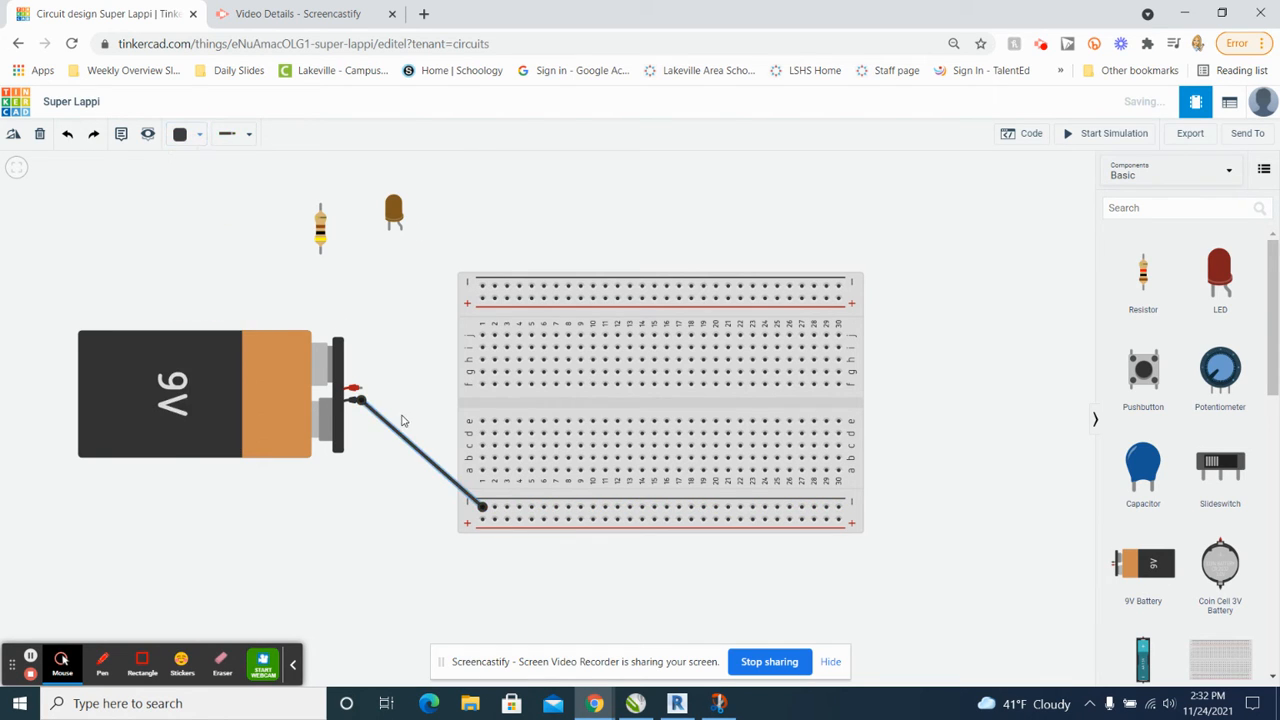
Step: Wire the battery's positive terminal to the first hole of the breadboard's upper positive rail and color the wire red
click(355, 386)
click(481, 299)
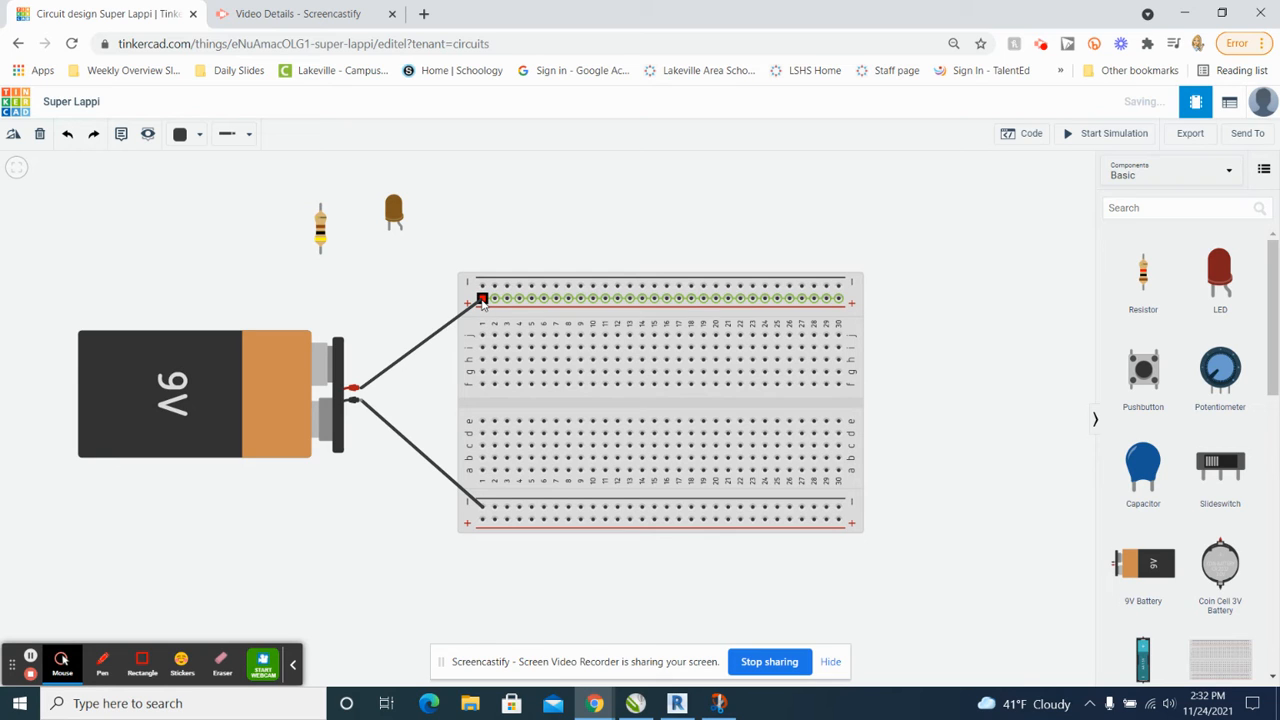
mouse_move(482, 303)
mouse_down()
mouse_move(475, 388)
mouse_move(483, 300)
mouse_up()
click(482, 300)
click(198, 135)
click(200, 201)
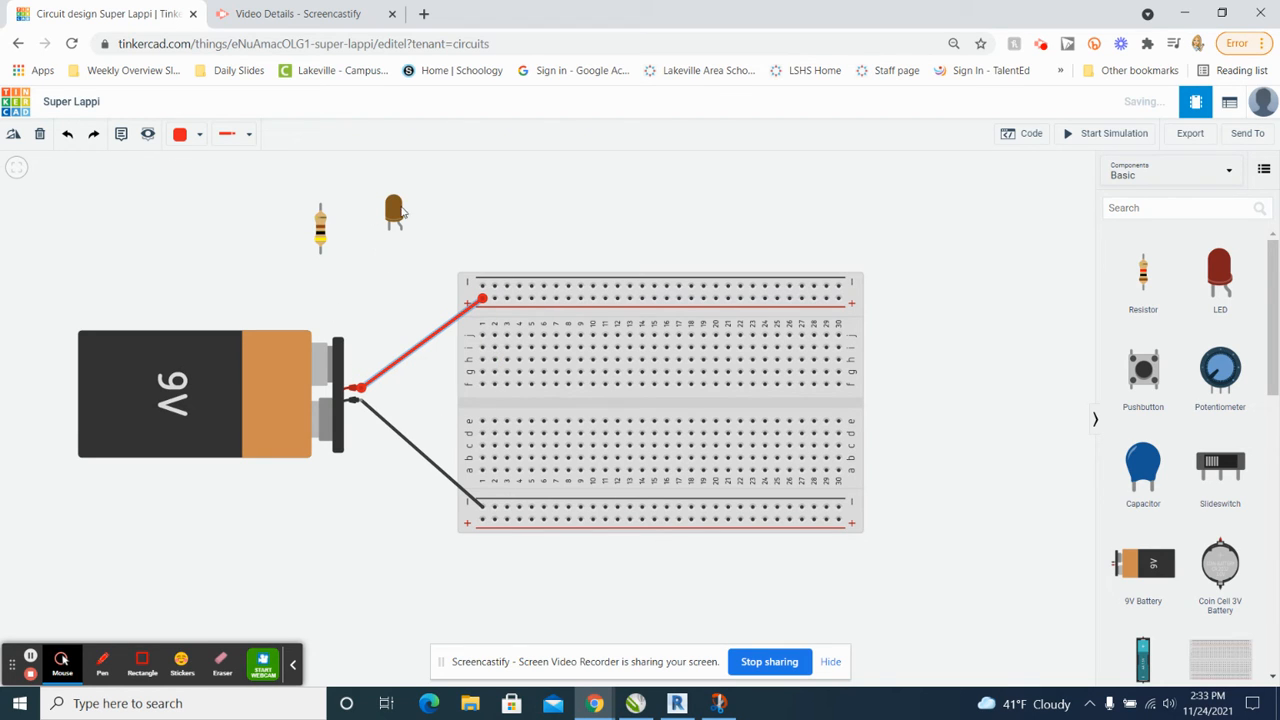
Step: Place the resistor across the breadboard's center gap in column 5 and the LED below it with its cathode in column 5
drag(320, 230, 533, 403)
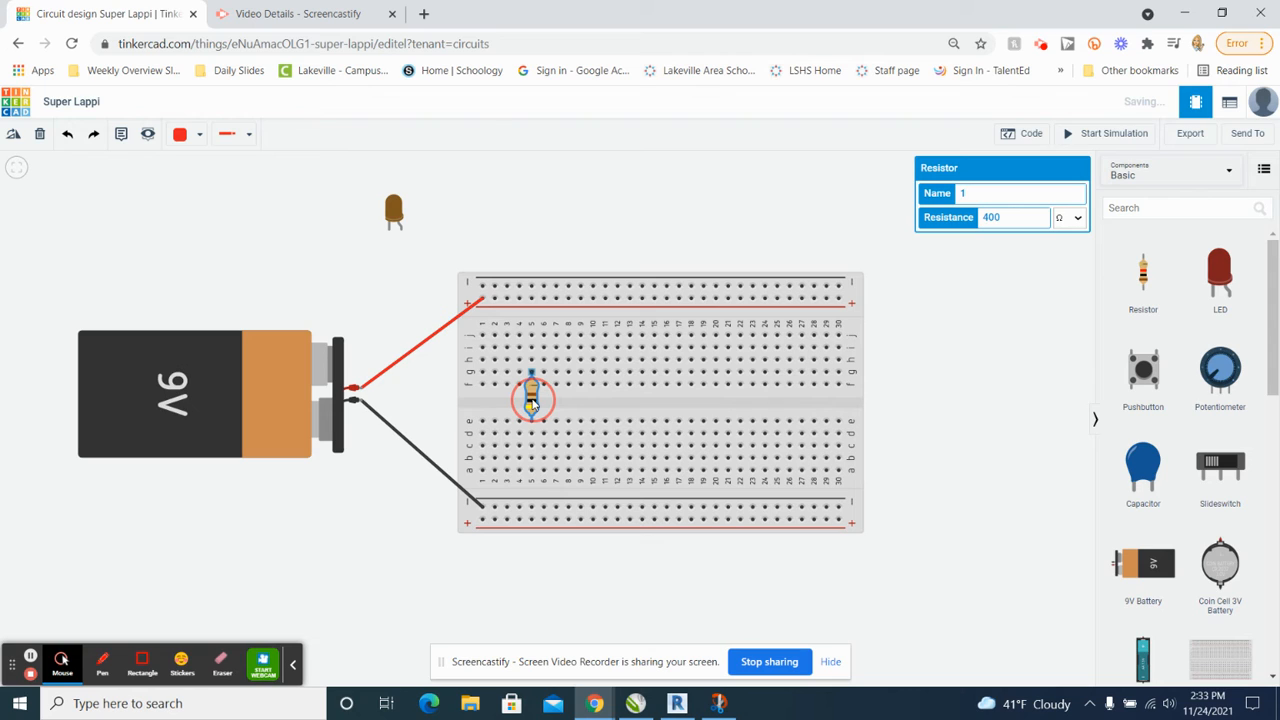
drag(533, 403, 533, 403)
drag(395, 208, 537, 453)
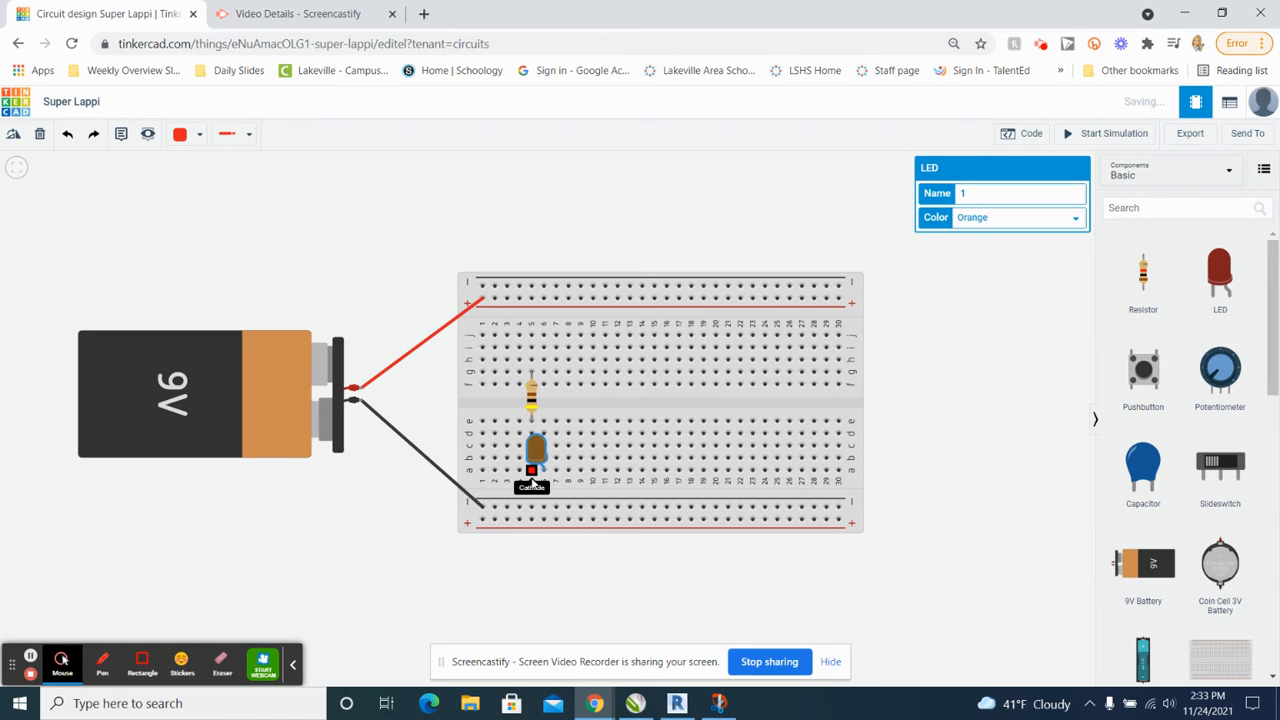
Step: Connect the upper positive rail to row j of the resistor's column 5 with a red wire
click(530, 401)
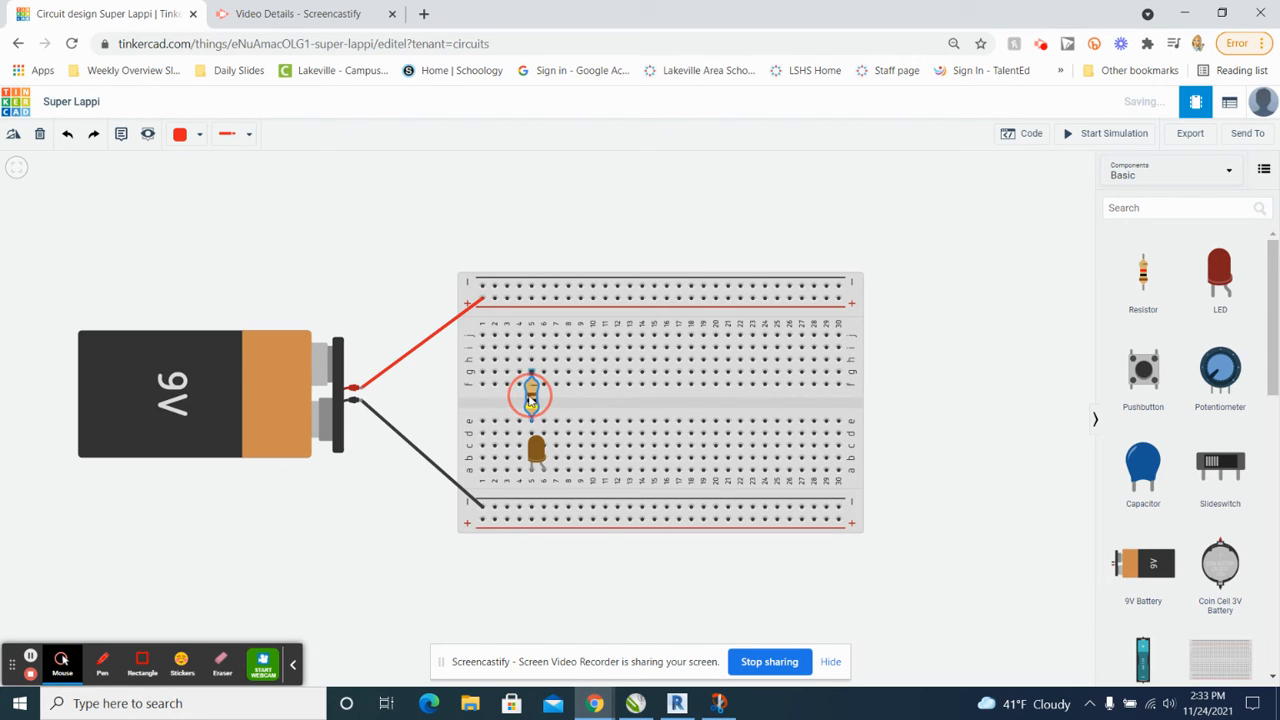
drag(531, 402, 531, 398)
drag(533, 300, 531, 335)
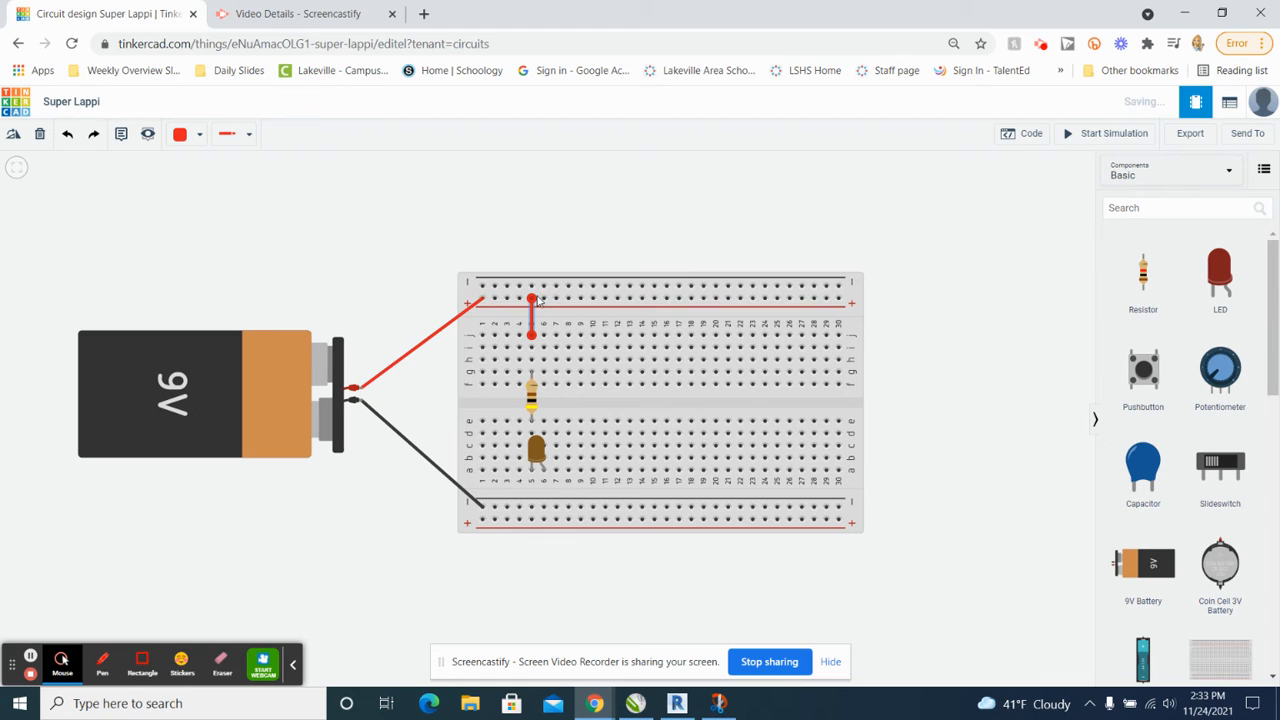
click(531, 336)
Step: Reposition the LED in row b with its anode in column 5 and its cathode in column 4
drag(536, 452, 529, 455)
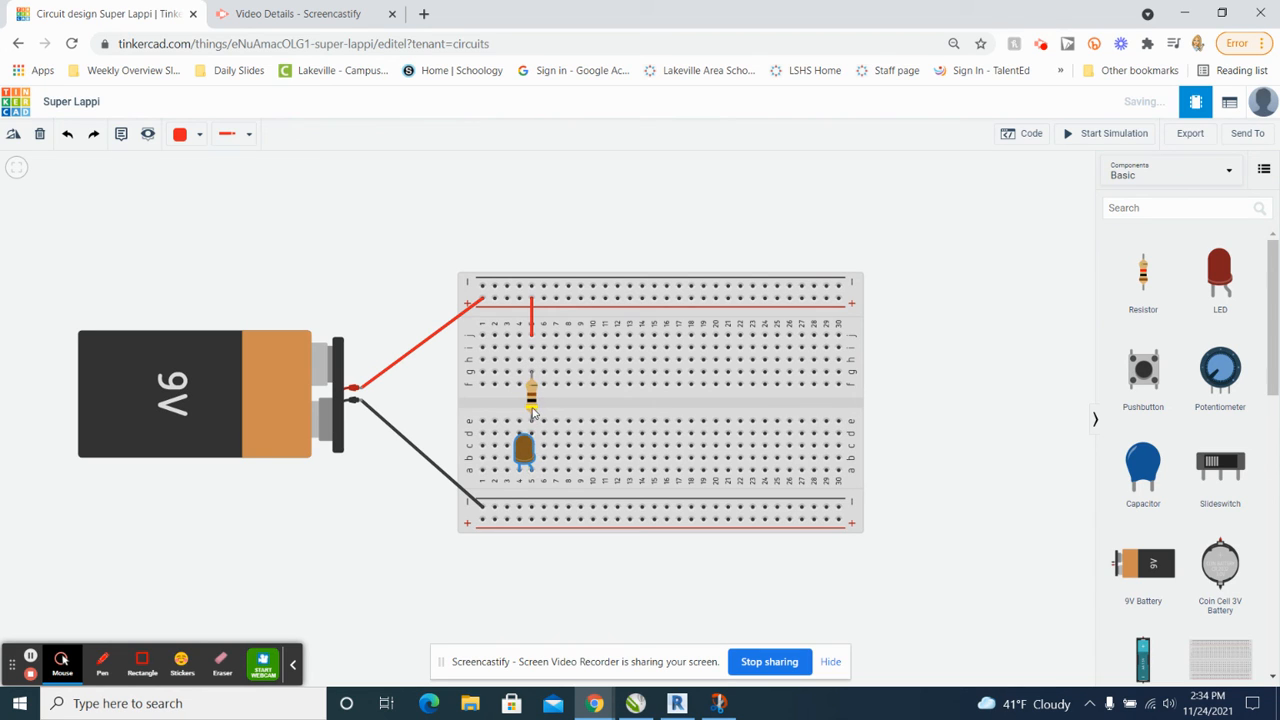
mouse_move(531, 478)
mouse_down()
mouse_move(532, 436)
mouse_move(528, 466)
mouse_up()
drag(525, 456, 524, 440)
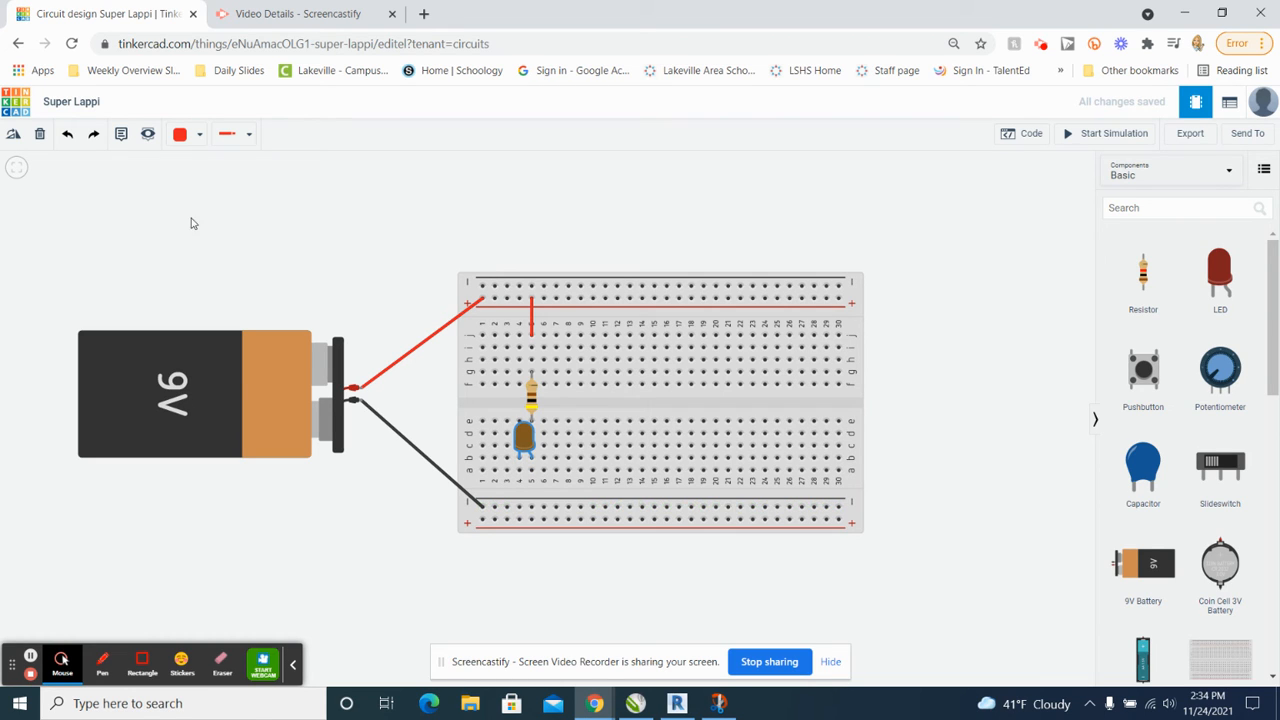
Step: Connect row a of the LED's cathode column 4 to the lower negative rail with a black wire
click(199, 134)
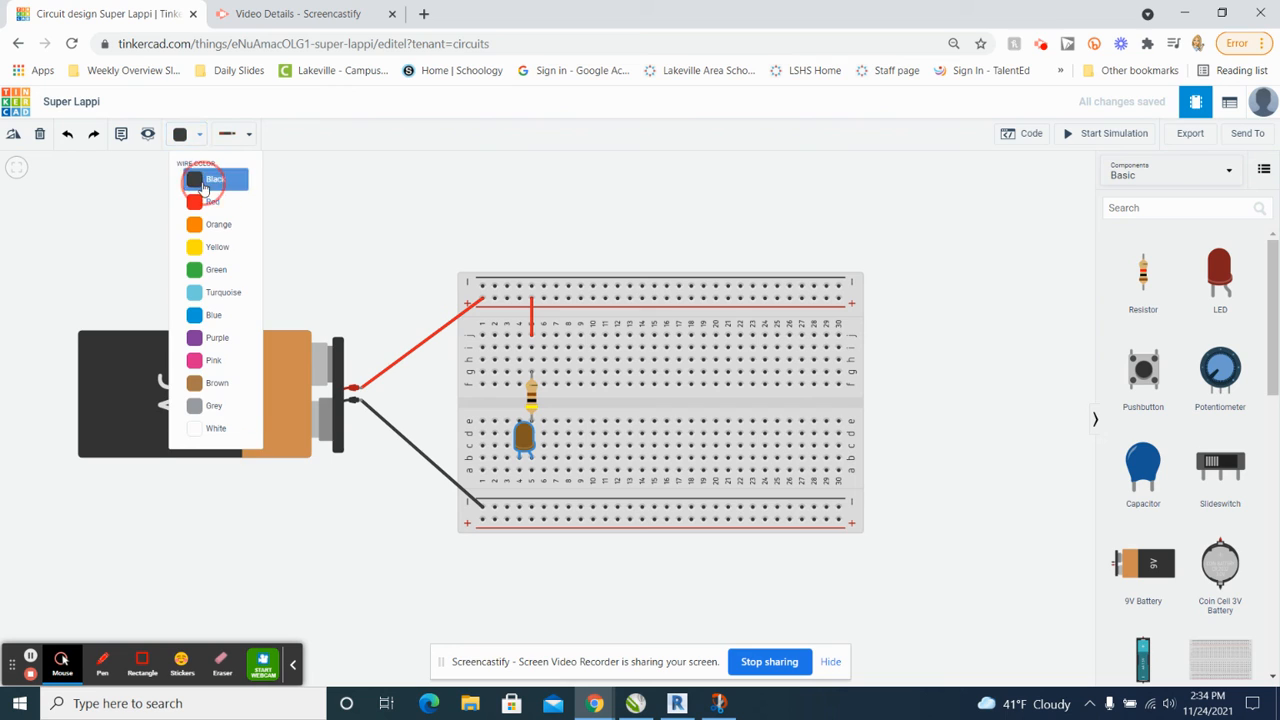
click(207, 179)
click(519, 472)
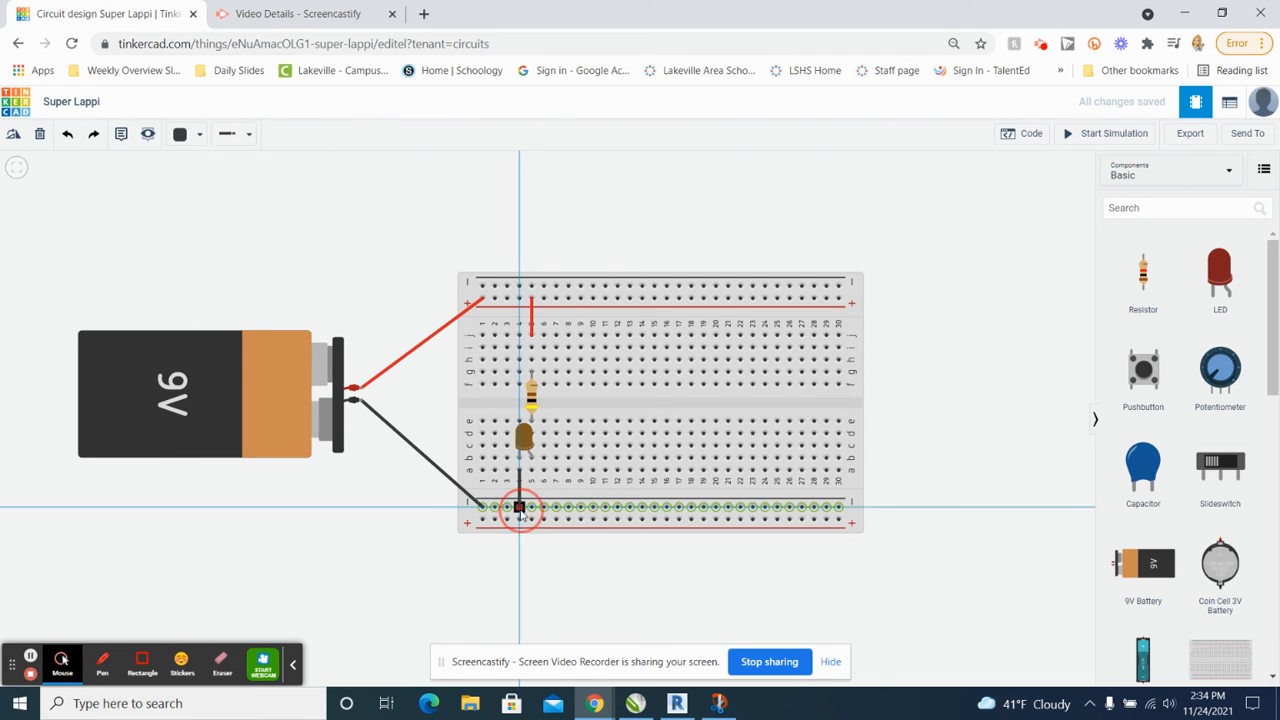
click(520, 508)
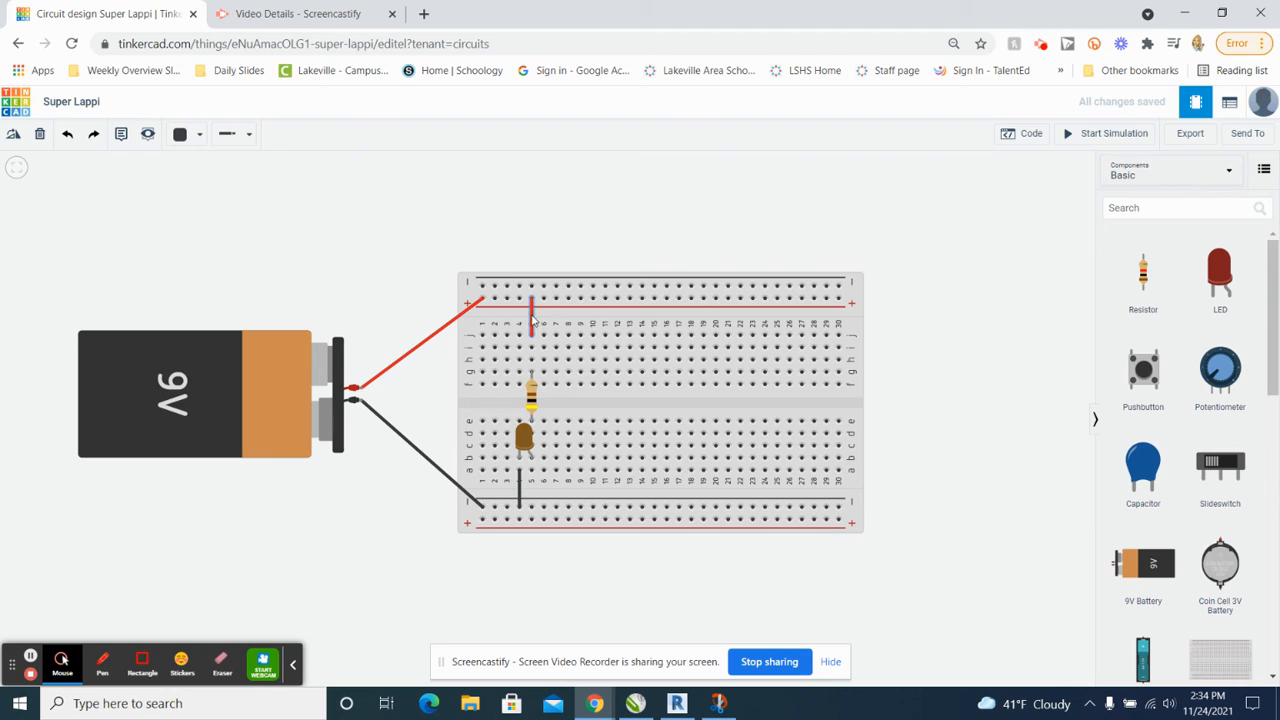
Step: Start the circuit simulation and inspect the resistor's properties
drag(533, 338, 533, 378)
click(1090, 140)
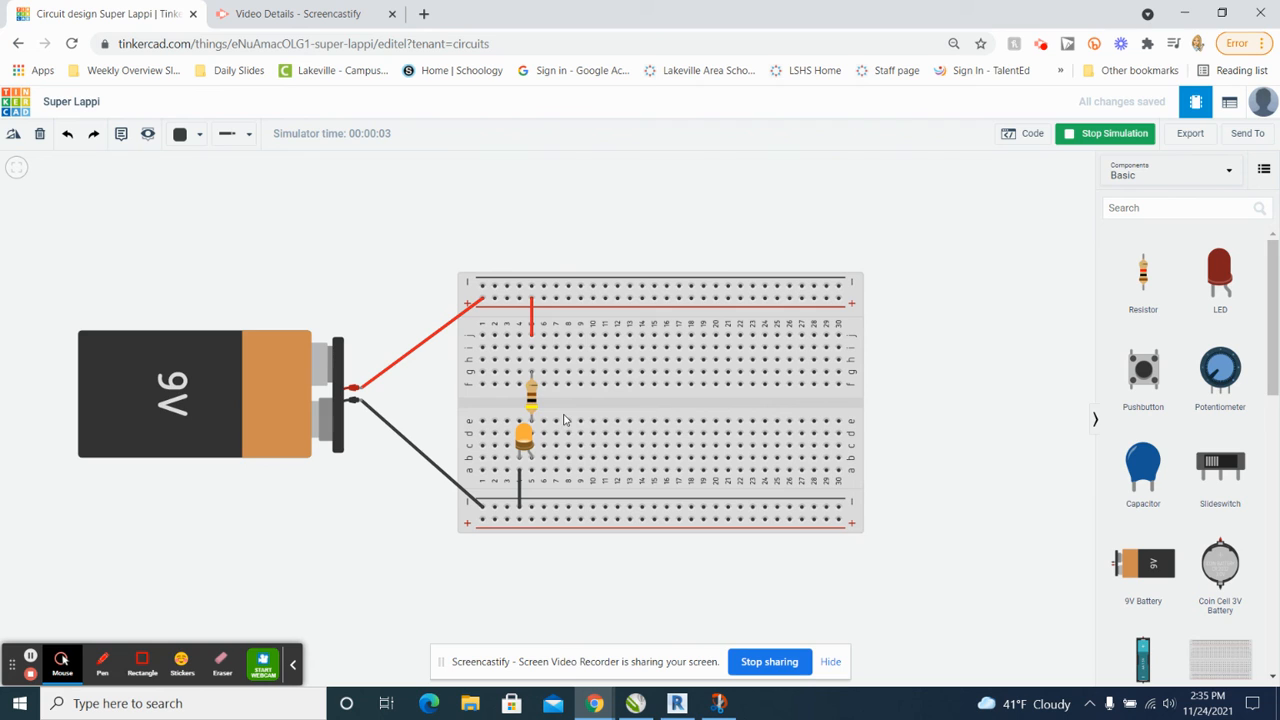
click(531, 401)
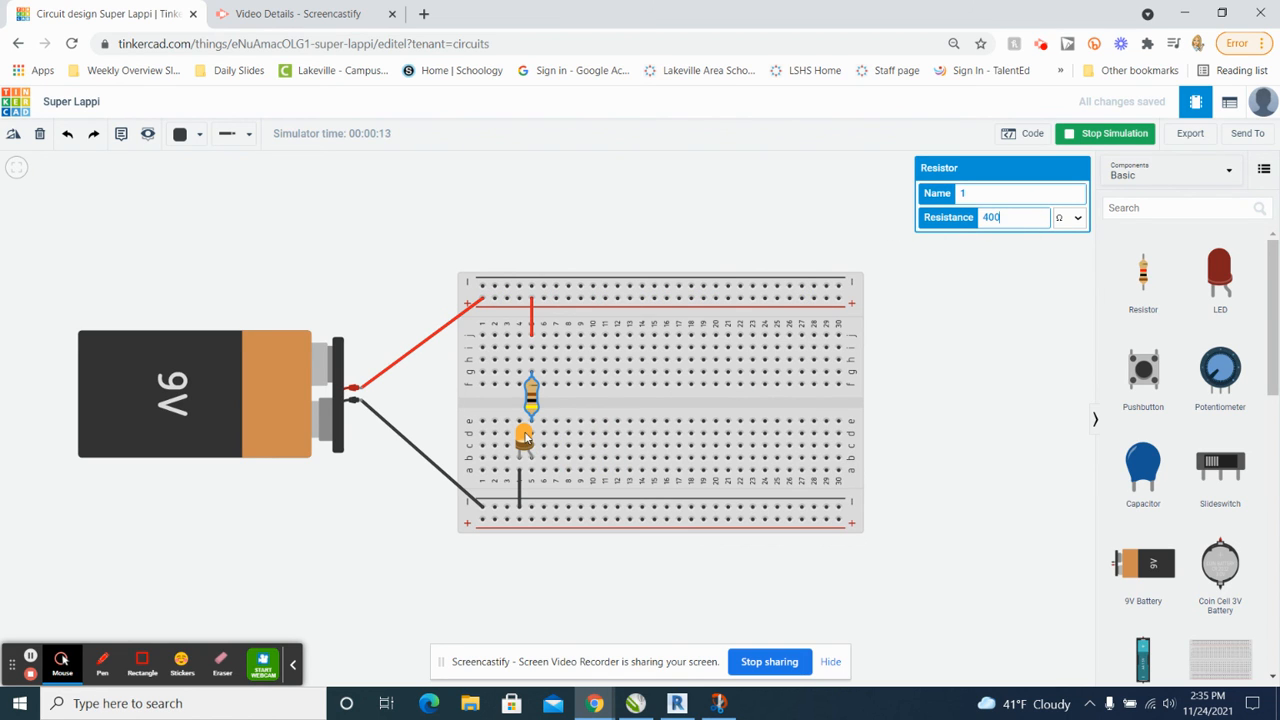
Step: Change the LED's color to White while the simulation runs
click(524, 437)
click(1031, 220)
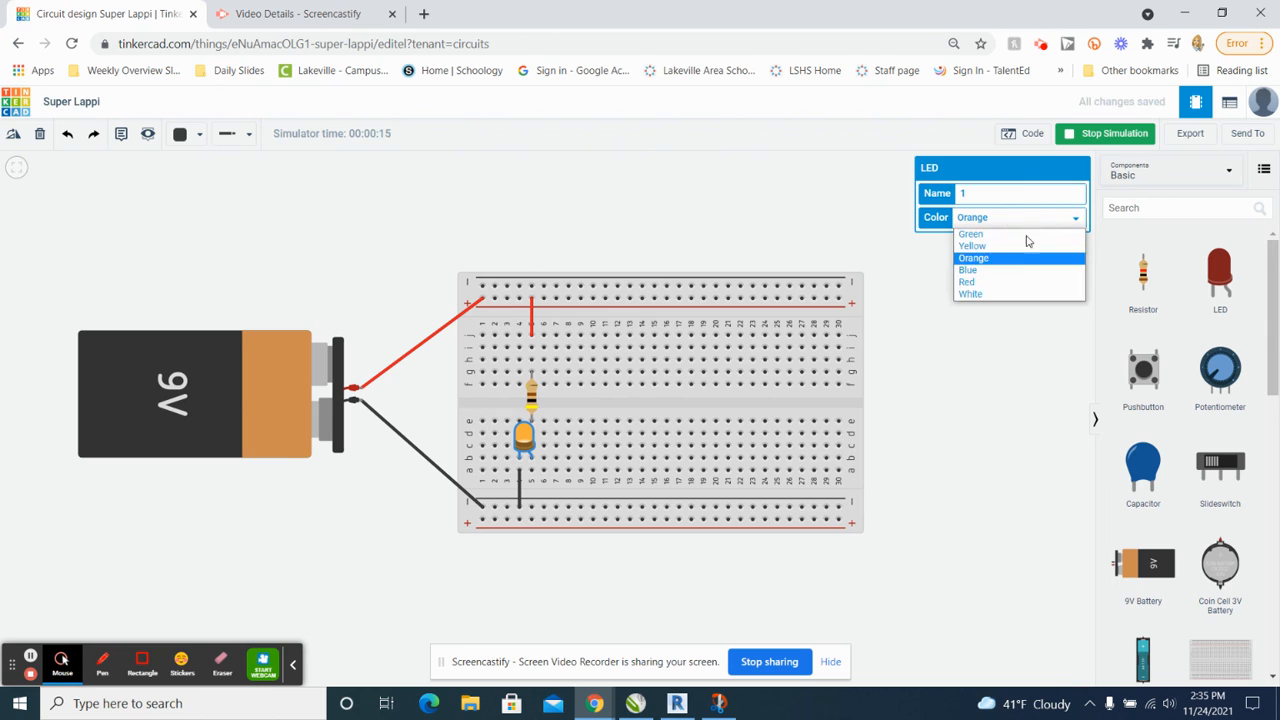
click(970, 293)
click(966, 379)
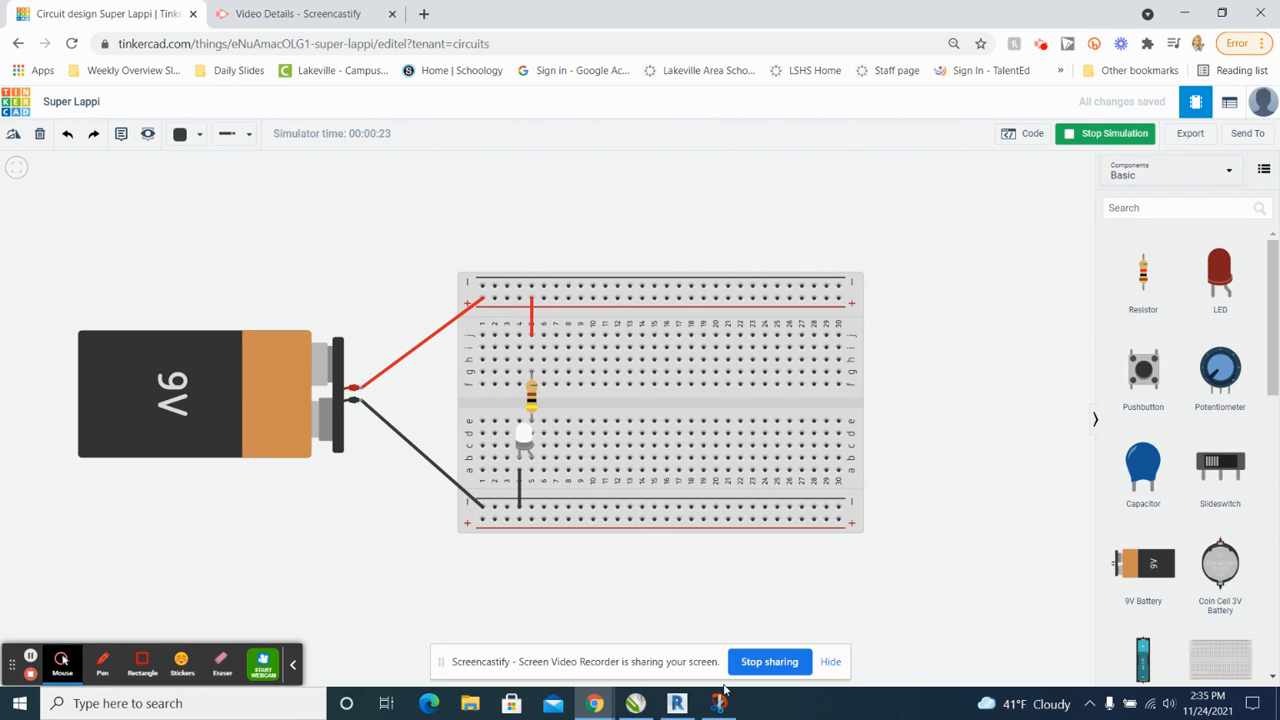
Step: Switch to Snip & Sketch
mouse_move(725, 703)
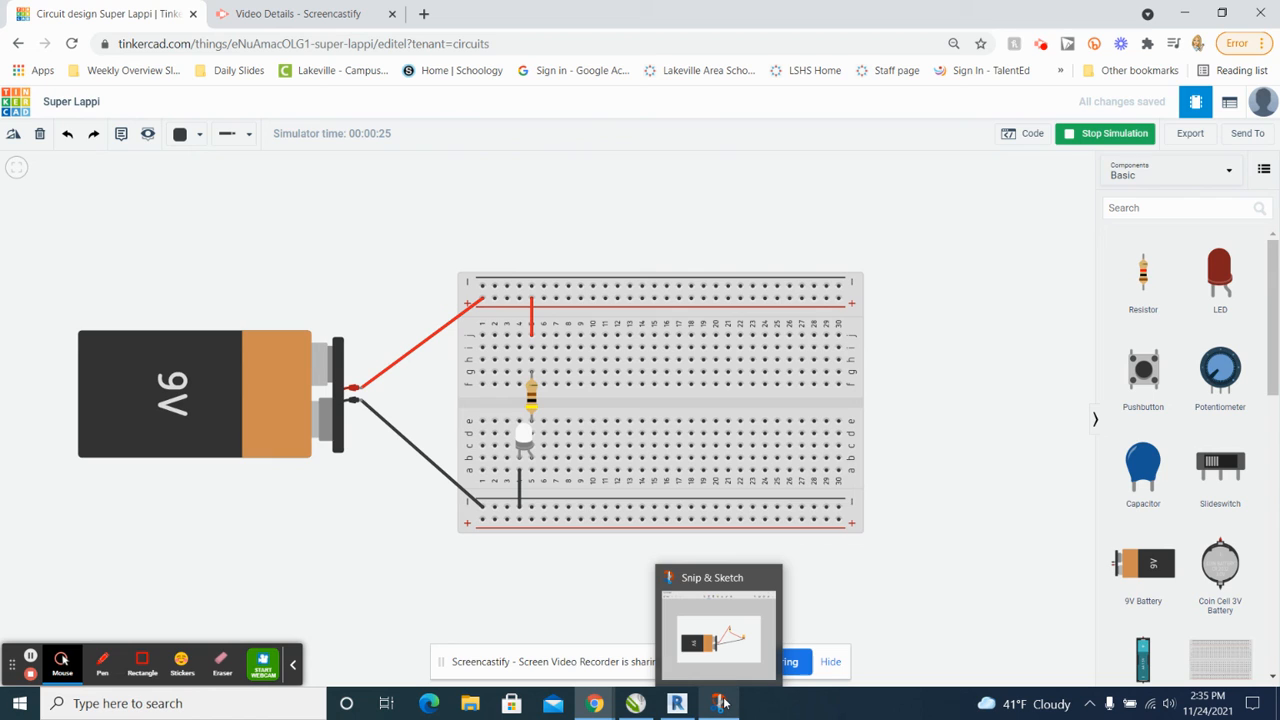